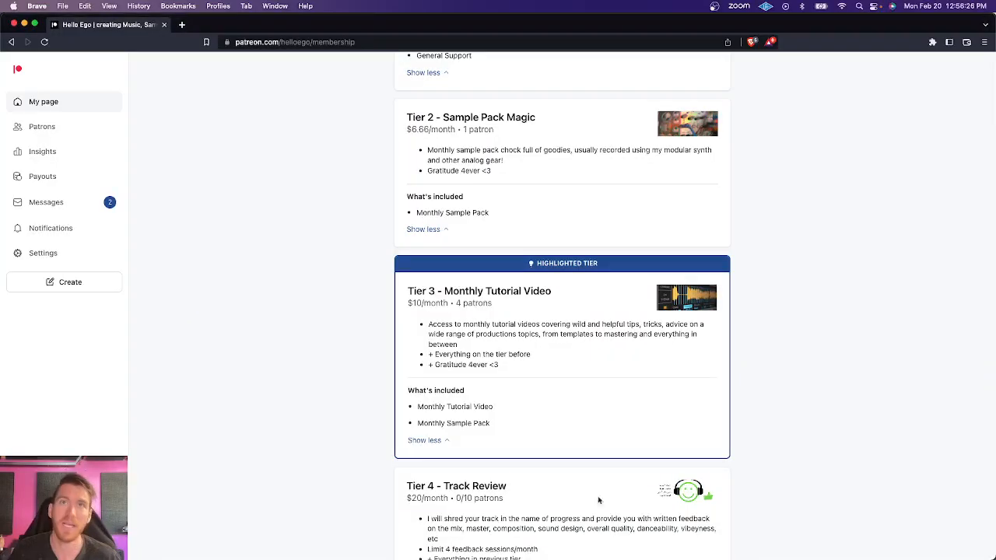
Review the Patreon membership tiers, from Tier 1 - Tip Jar to Tier 6 - 60 min Private Lesson
scroll(648, 346, "up", 15)
scroll(650, 350, "down", 5)
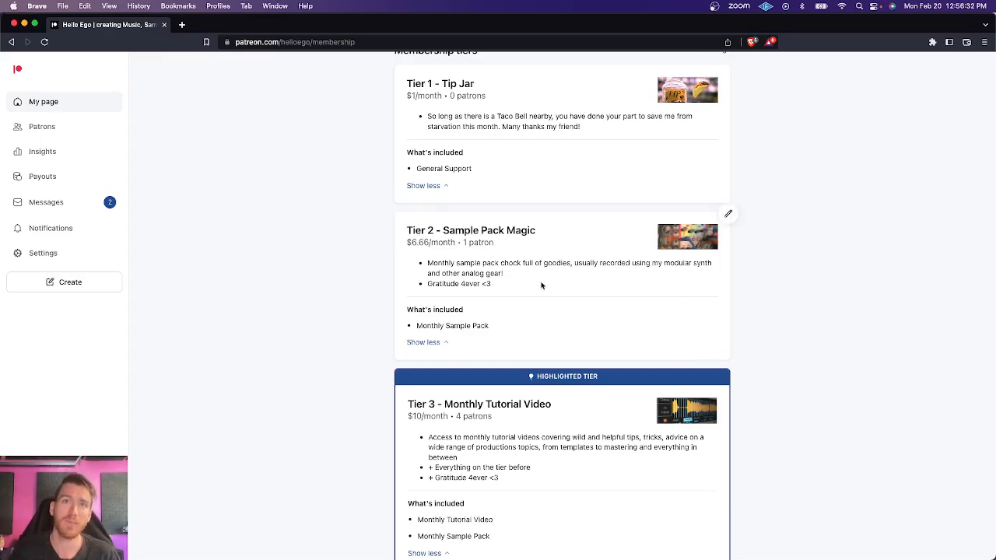
scroll(542, 286, "down", 3)
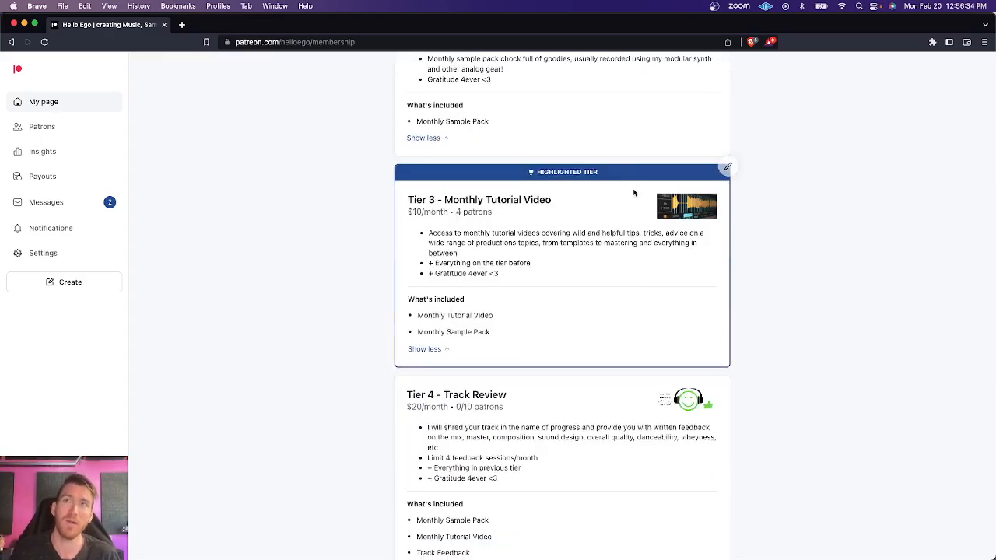
scroll(475, 307, "down", 4)
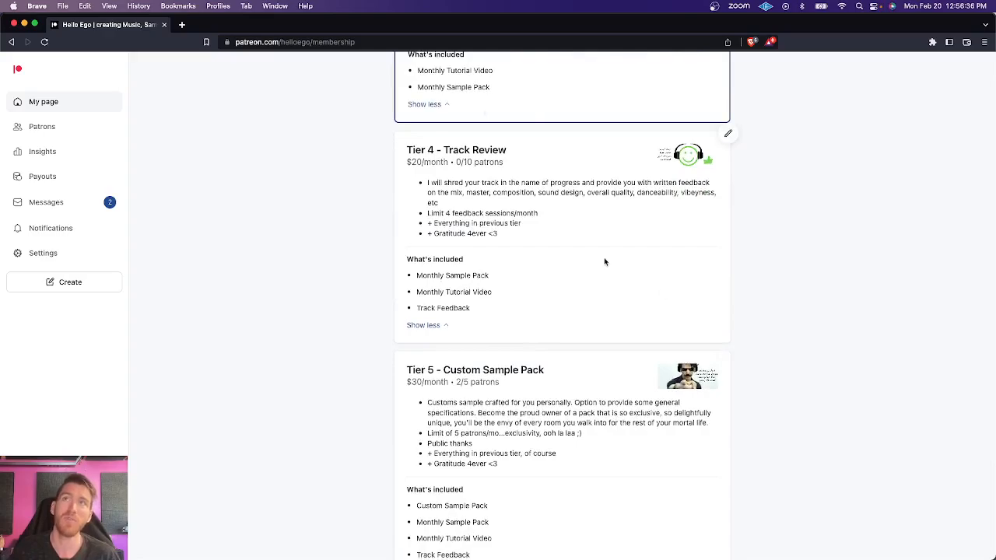
scroll(527, 252, "down", 3)
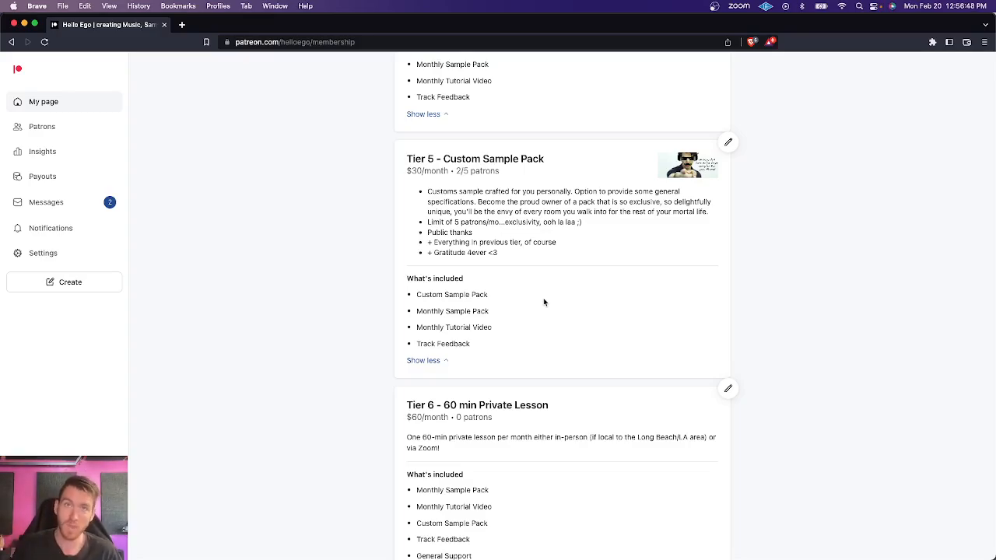
scroll(544, 302, "down", 3)
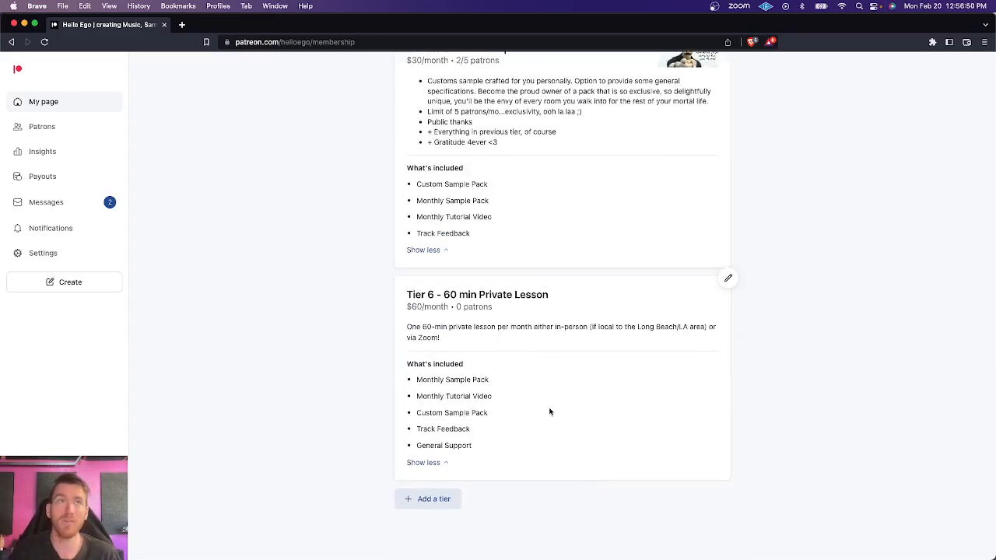
scroll(549, 411, "up", 15)
scroll(549, 412, "down", 6)
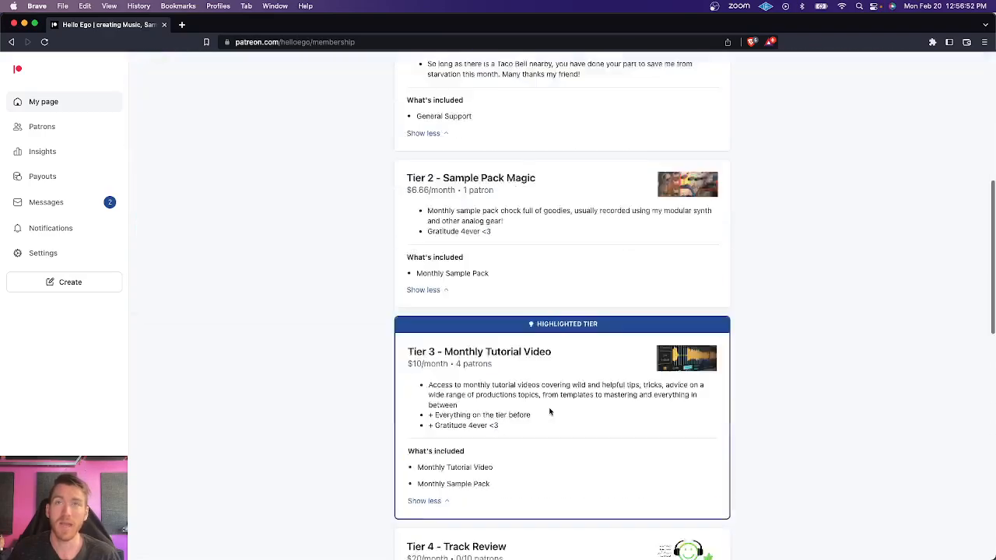
scroll(549, 412, "down", 8)
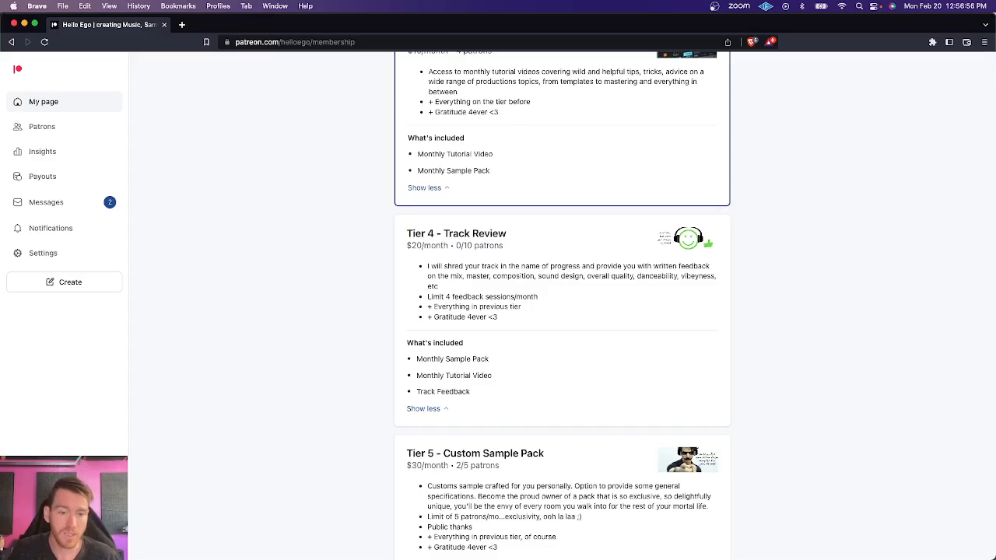
Switch to Ableton Live, and play the loop with audio track 1 turned off to isolate the sub bass
key("super+Tab")
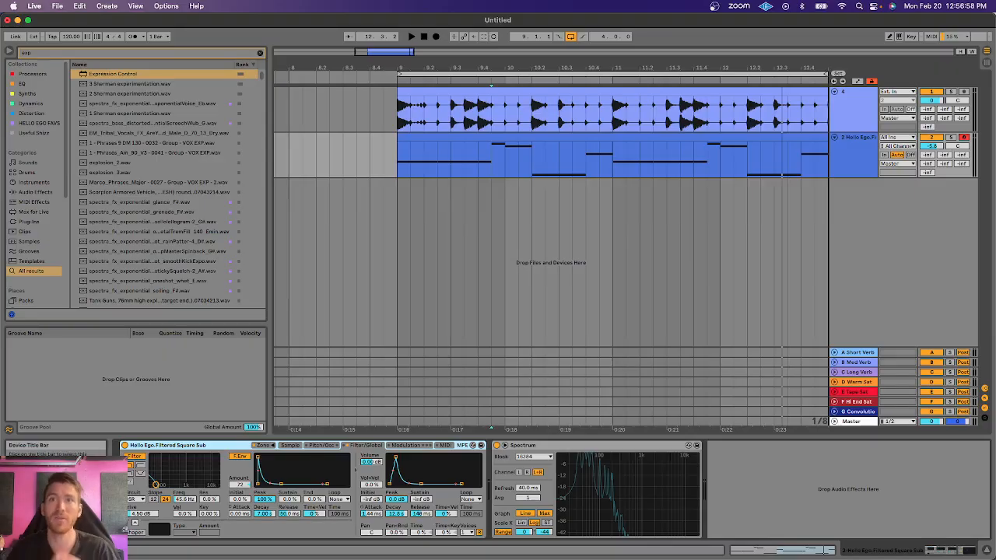
left_click(623, 136)
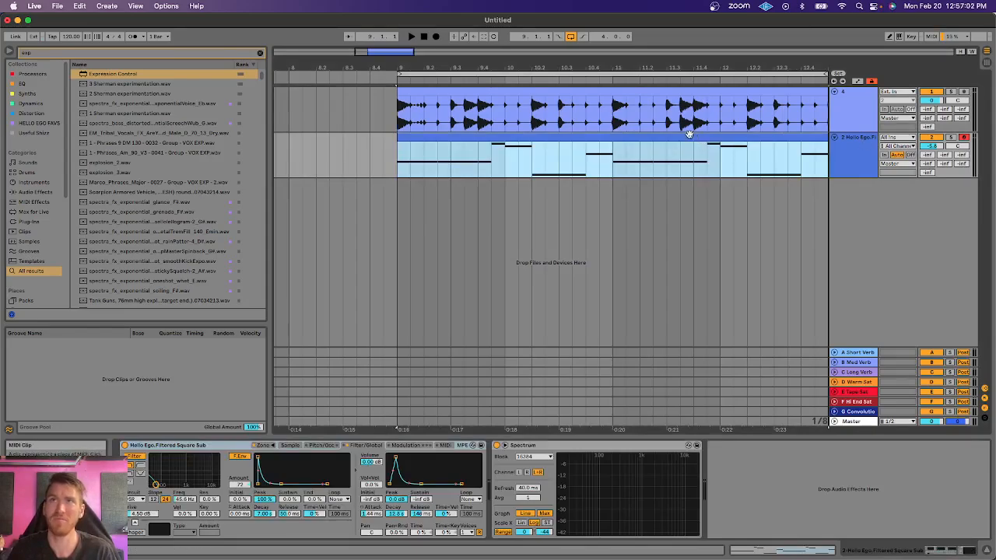
key("space")
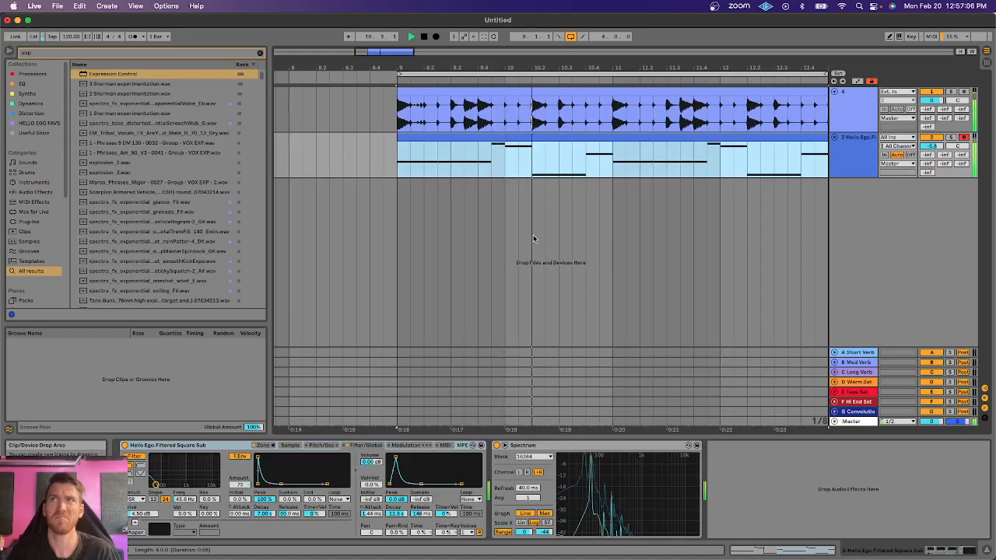
left_click(924, 93)
key("space")
key("space")
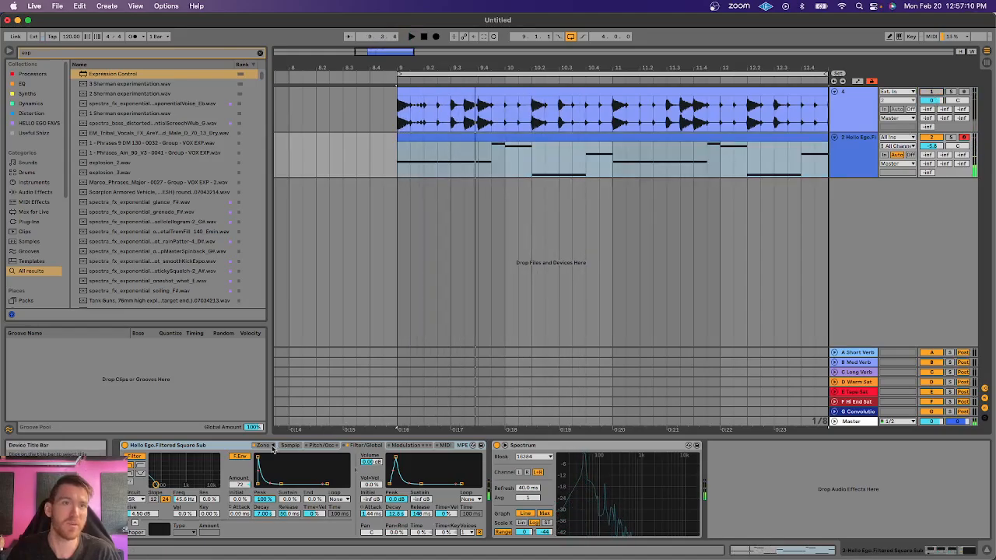
Inspect the sub sampler's zone layout, and check the bass's fundamental frequency in the Spectrum display
left_click(270, 446)
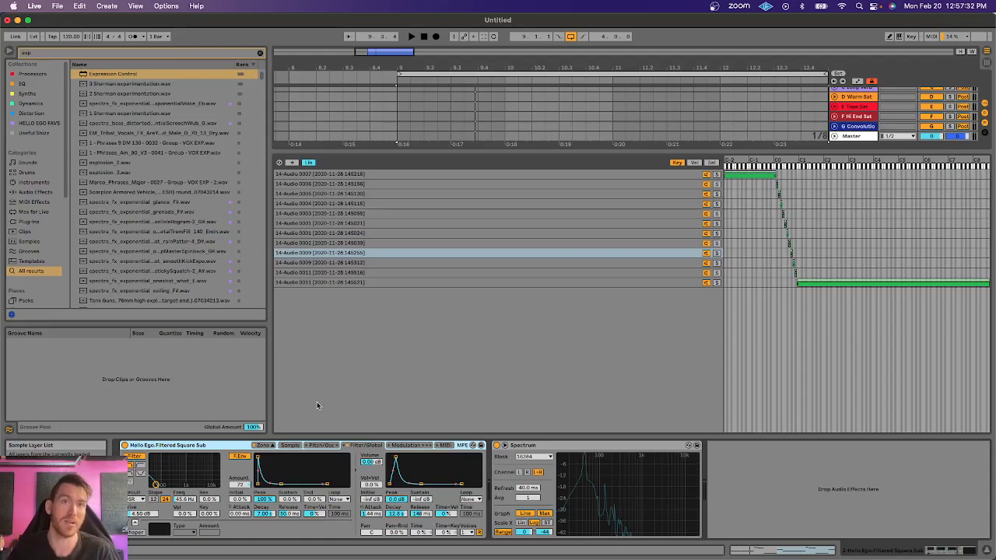
left_click(272, 446)
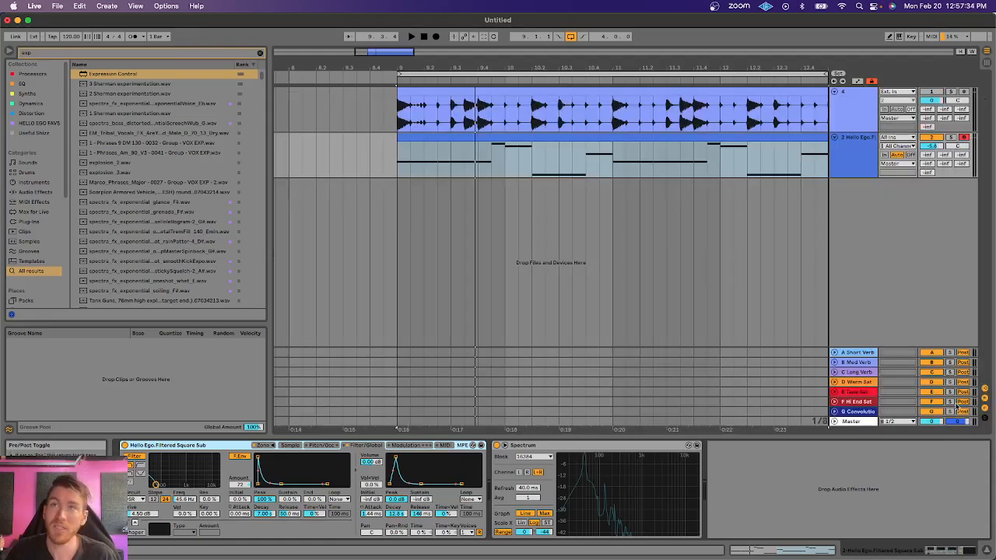
mouse_move(605, 490)
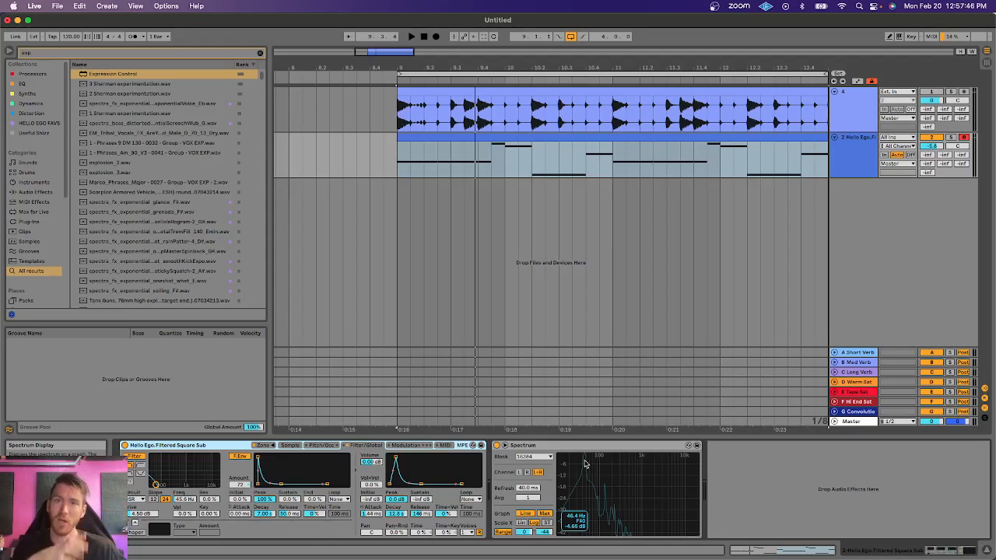
Search the browser for "eq" and insert EQ Eight between the sub sampler and Spectrum
left_click(780, 493)
key("super+f")
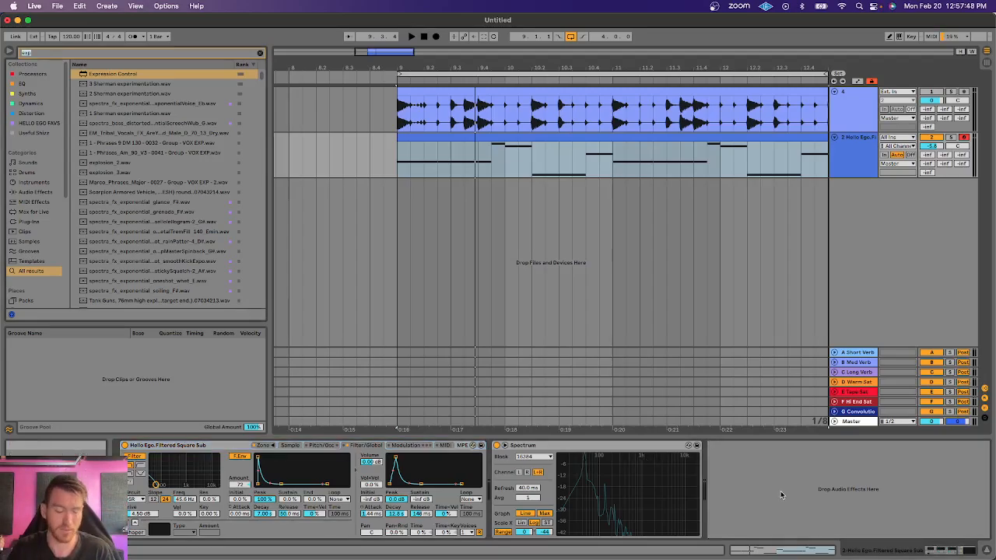
type("eq")
left_click_drag(98, 74, 501, 507)
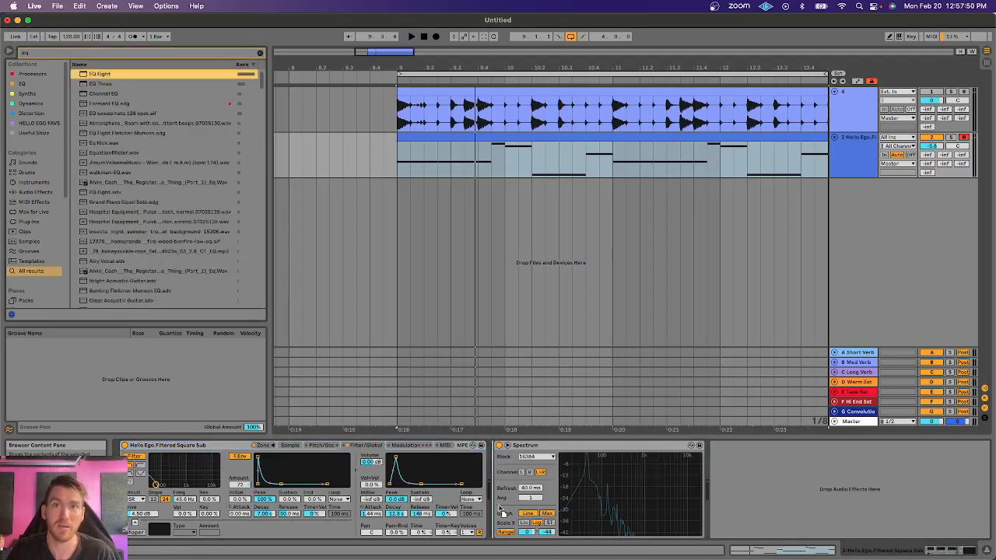
Boost EQ Eight's band 2 by 10 dB at about 135 Hz with a narrower Q of about 1.48
key("space")
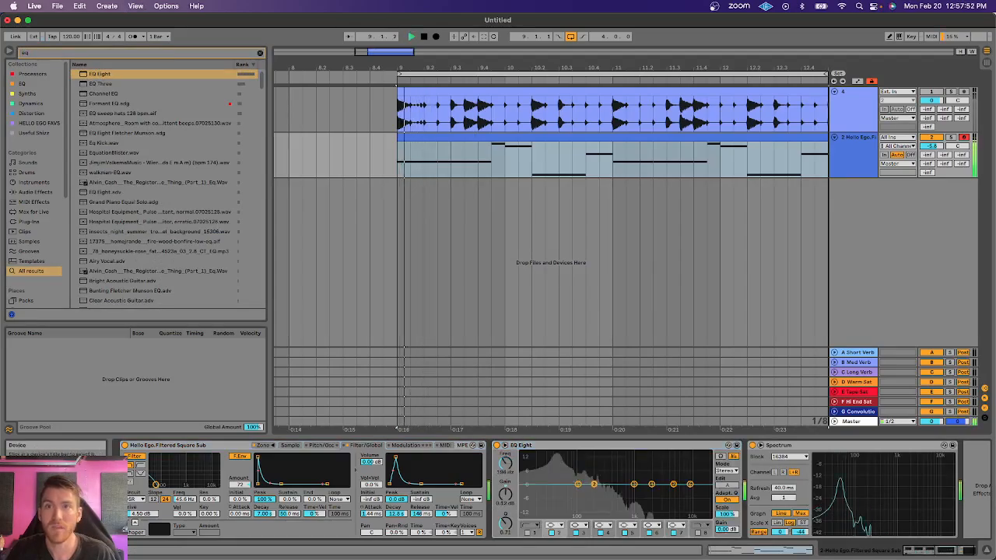
left_click_drag(594, 484, 584, 465)
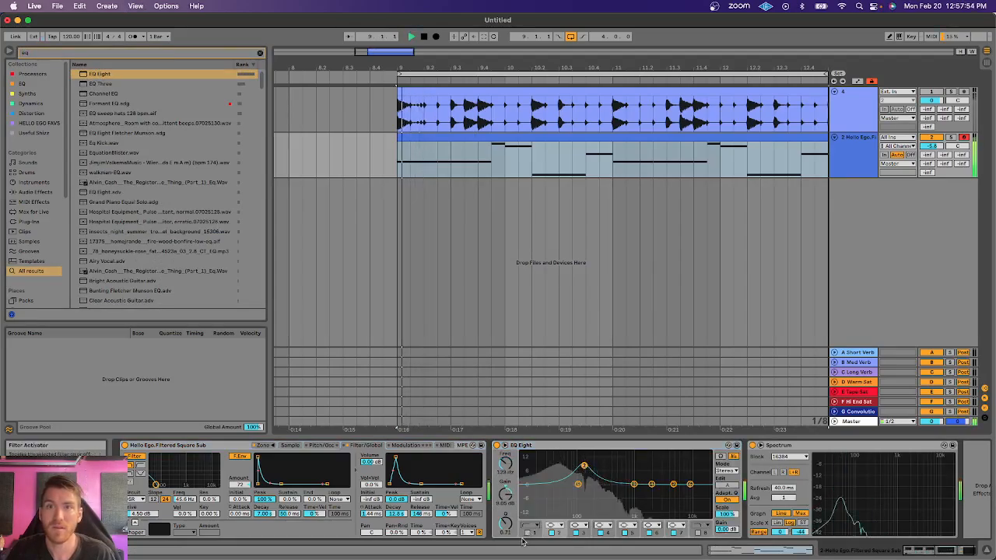
left_click_drag(506, 523, 506, 509)
key("space")
key("space")
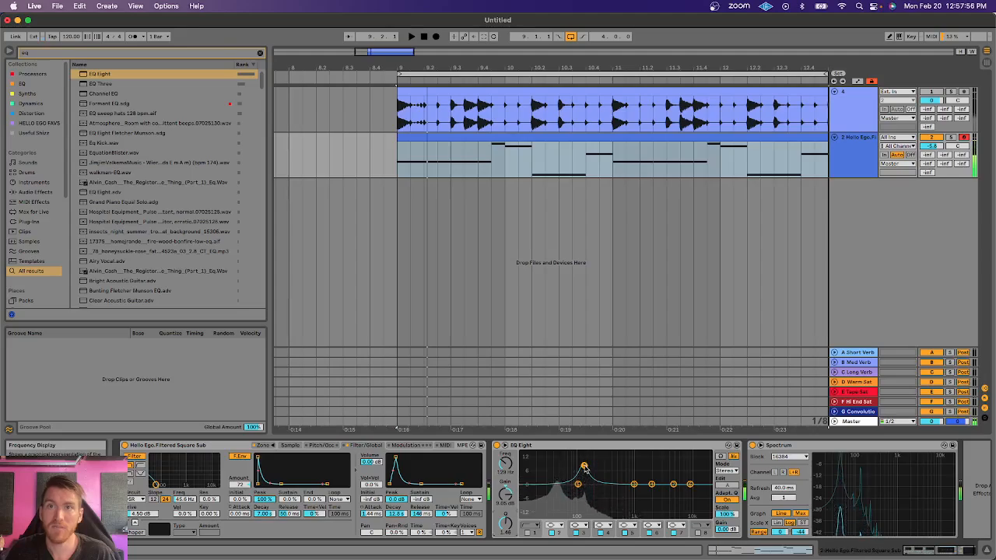
left_click_drag(583, 465, 585, 463)
Play the bass line repeatedly to hear how the fixed EQ boost affects its different notes
key("space")
key("space")
key("space")
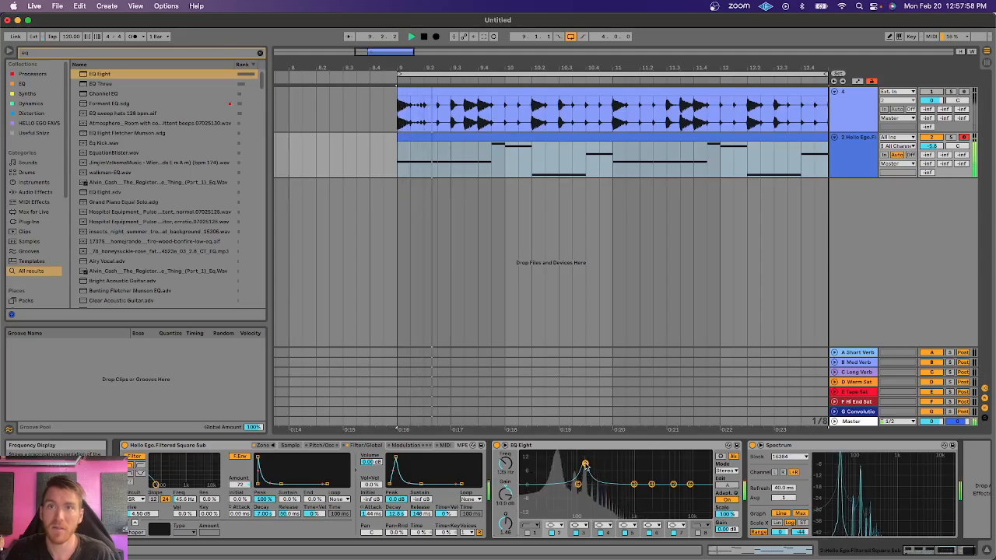
key("space")
key("space")
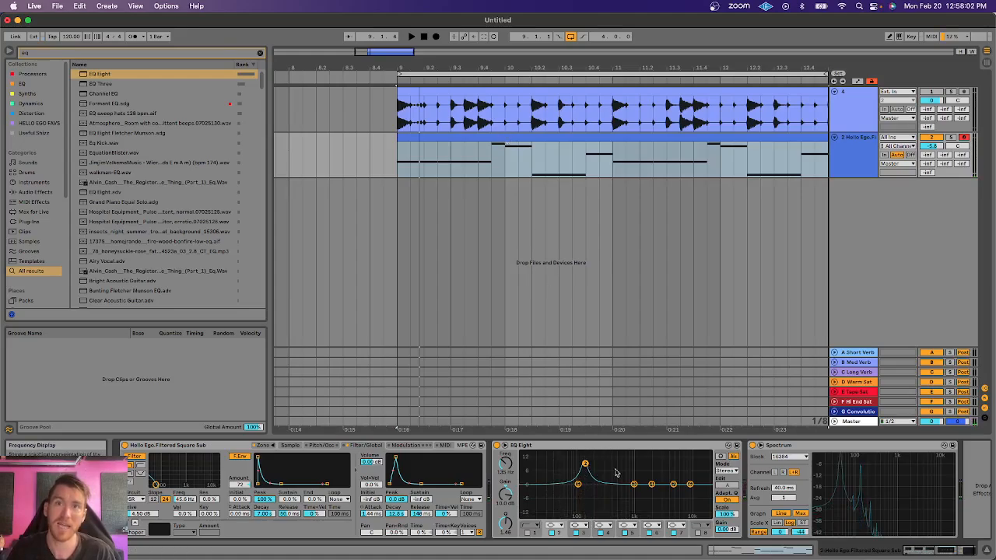
key("space")
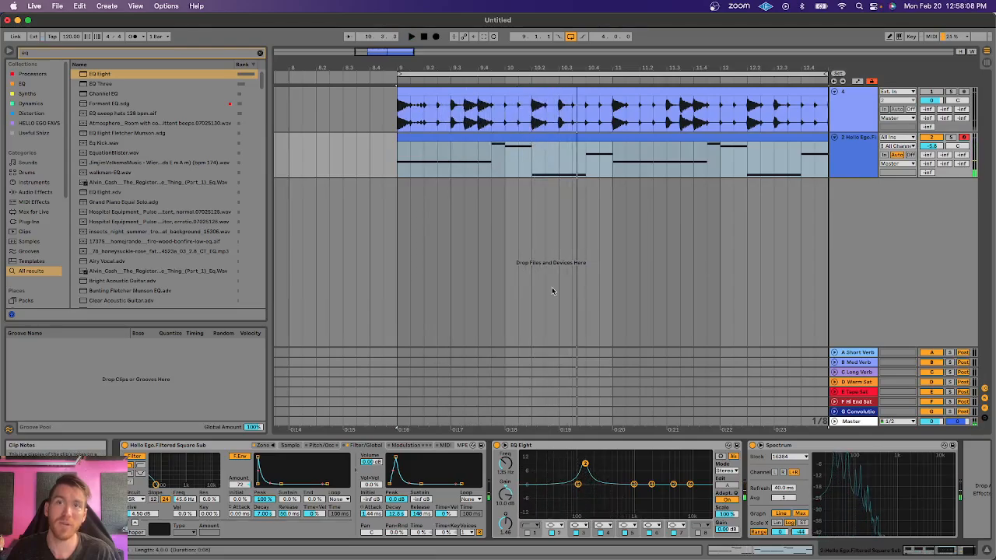
Search the browser for "ex" and insert Expression Control before the sub sampler
left_click(571, 445)
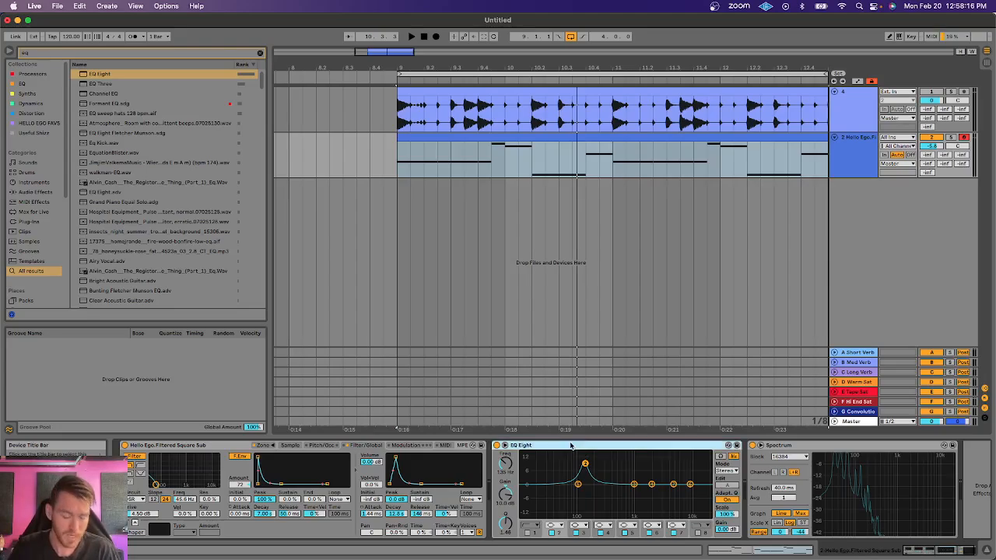
key("super+f")
type("ex")
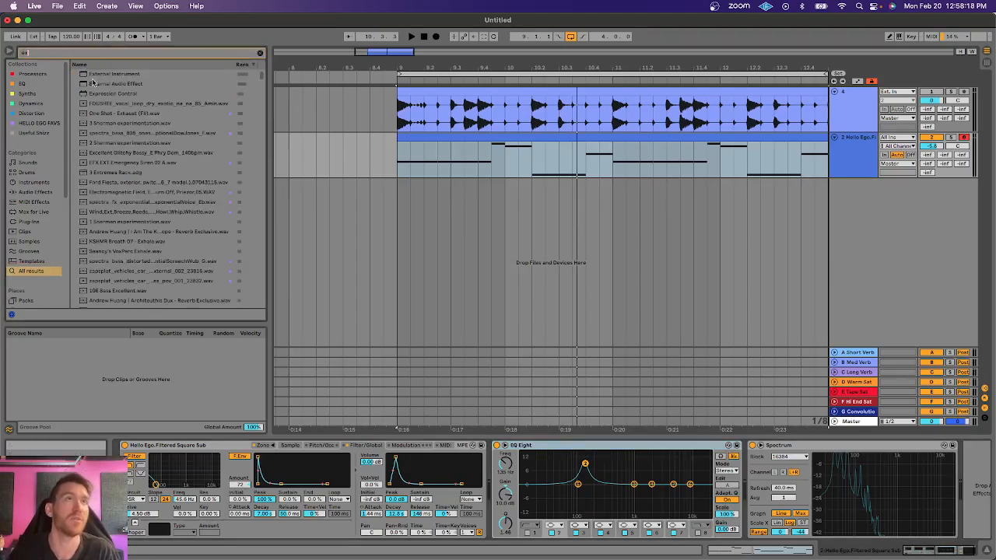
left_click_drag(101, 94, 130, 500)
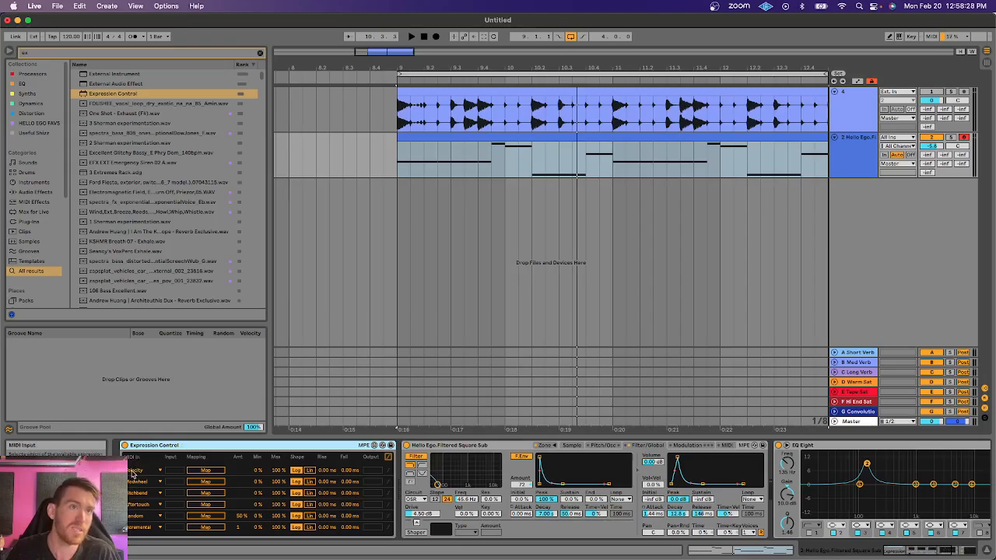
Set Expression Control's last MIDI input to Keytrack and map it to EQ Eight's band 2 frequency
left_click(145, 527)
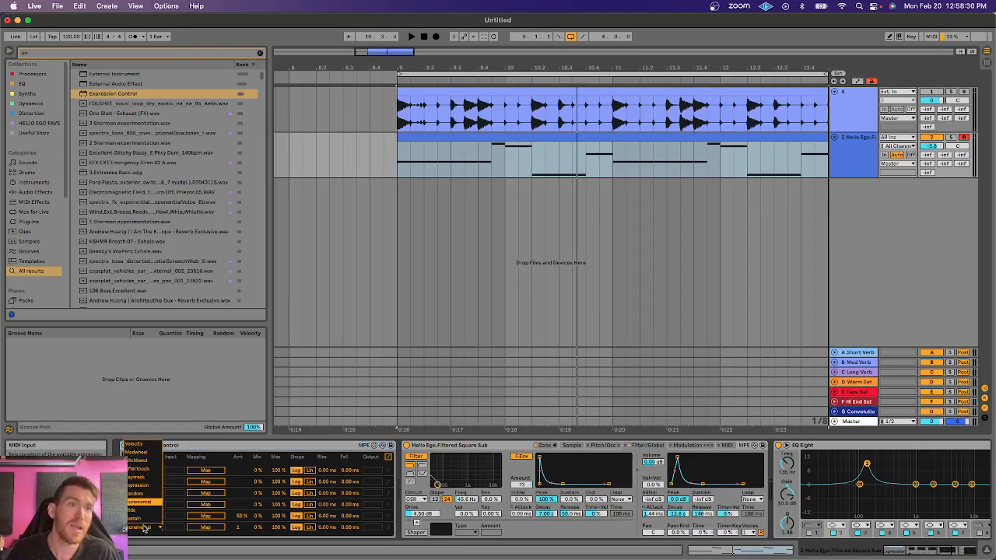
left_click(137, 476)
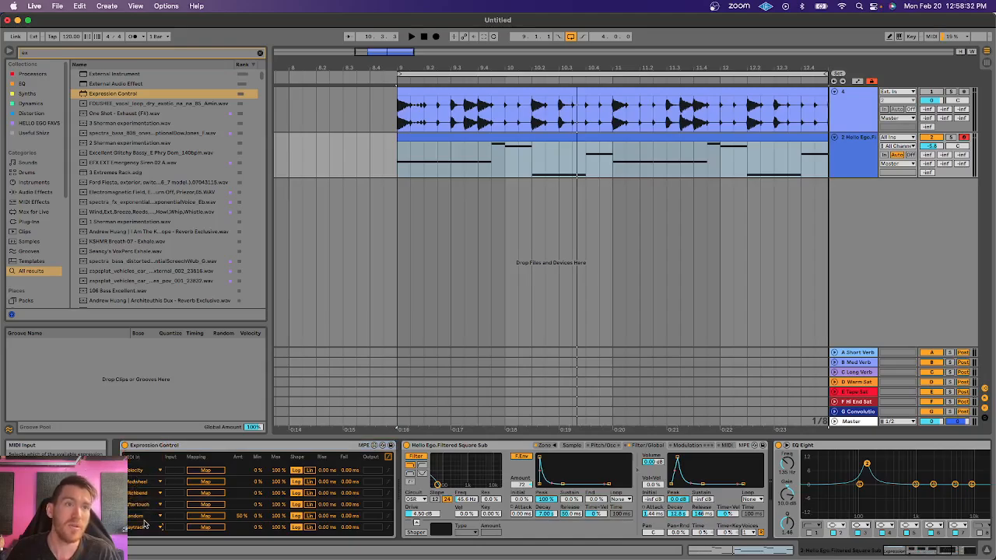
left_click(205, 528)
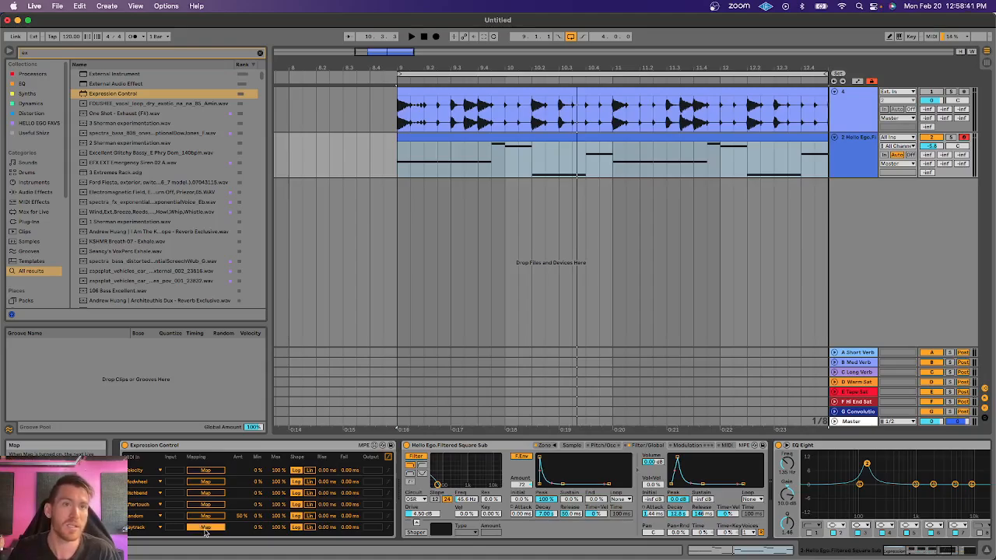
left_click(788, 465)
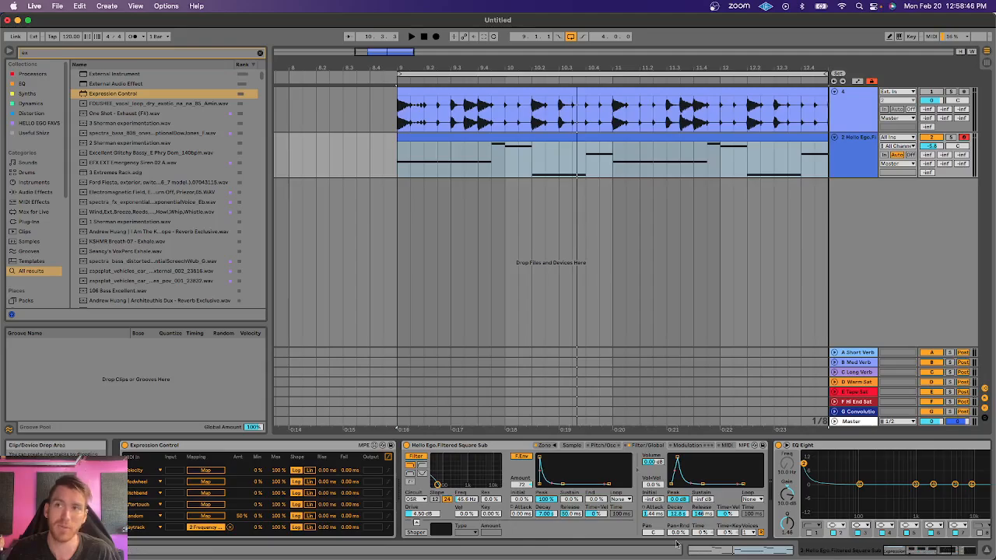
Set the Keytrack mapping's minimum to 14% while playing the bass line, so the EQ peak follows the notes
key("space")
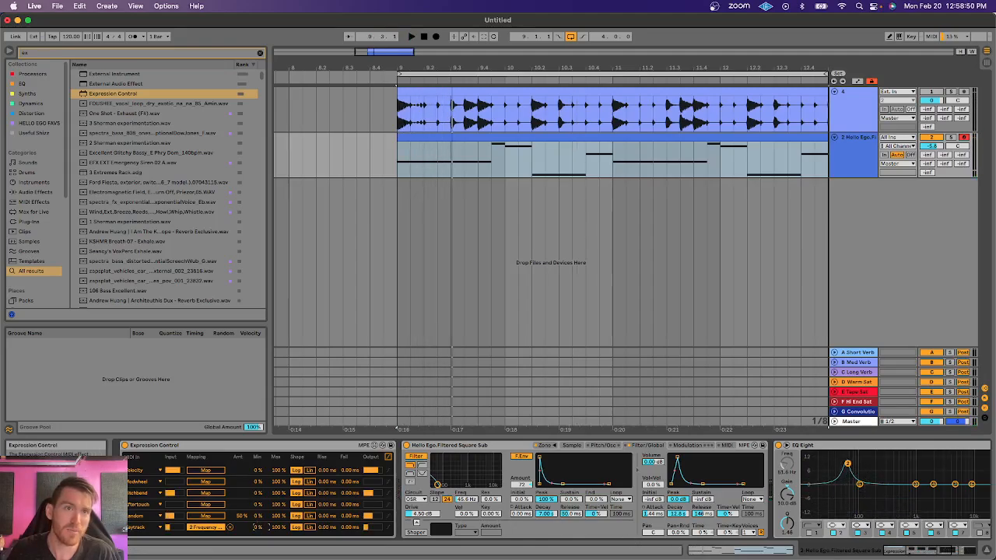
left_click_drag(259, 527, 259, 516)
key("space")
key("space")
key("space")
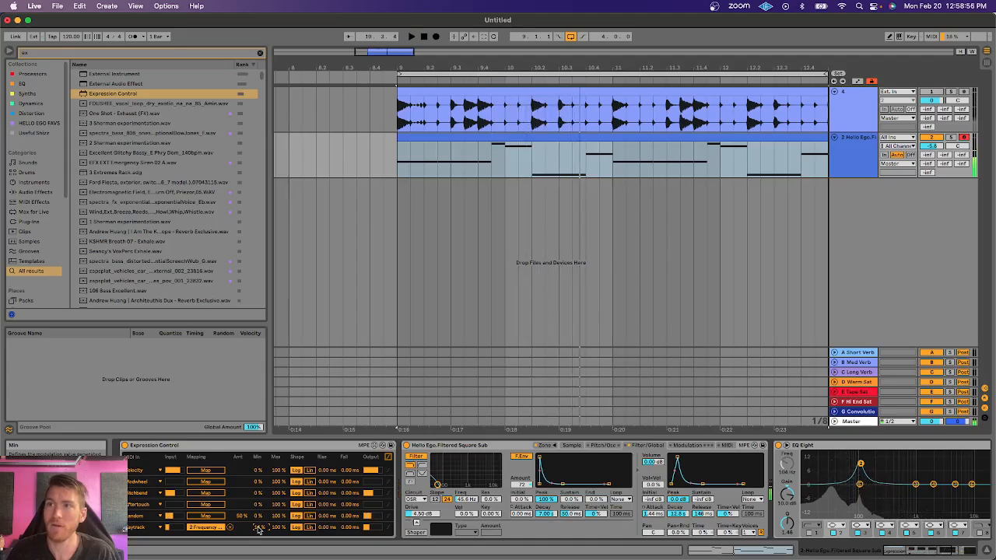
key("space")
key("space")
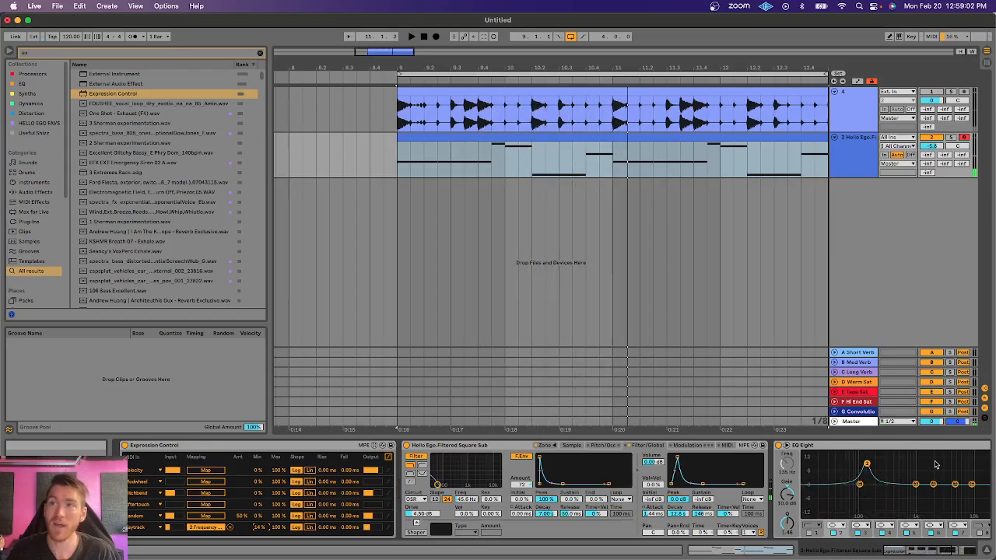
Try the linear shape for the Keytrack mapping and play the bass line
scroll(894, 456, "right", 3)
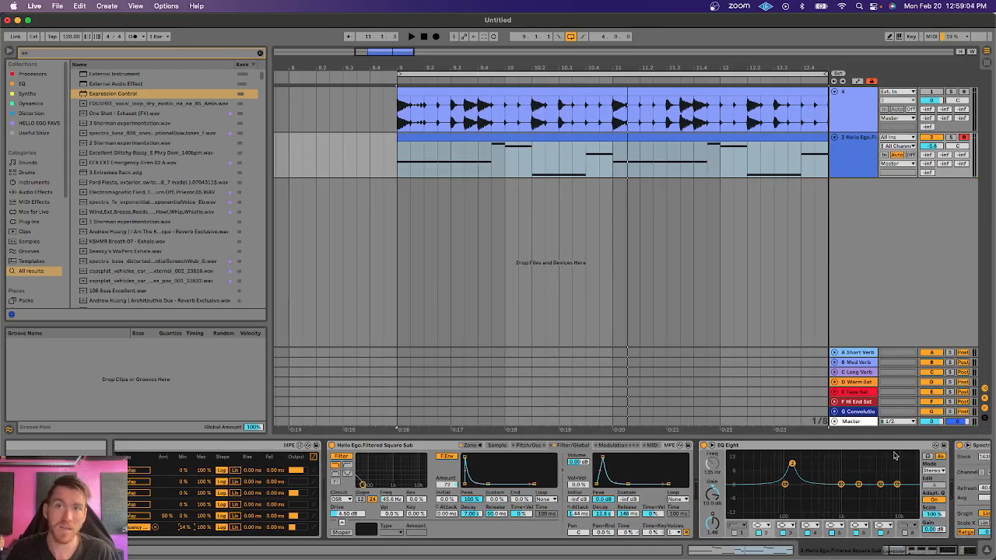
left_click(235, 527)
key("space")
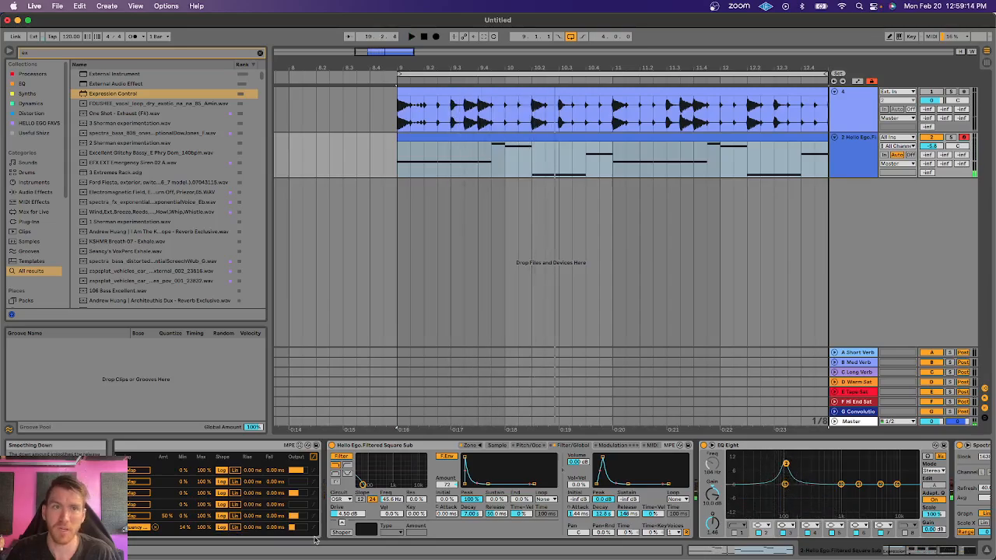
Add Rise and Fall smoothing to the Keytrack mapping, with Rise at 110 ms
scroll(305, 537, "left", 3)
left_click_drag(322, 527, 323, 515)
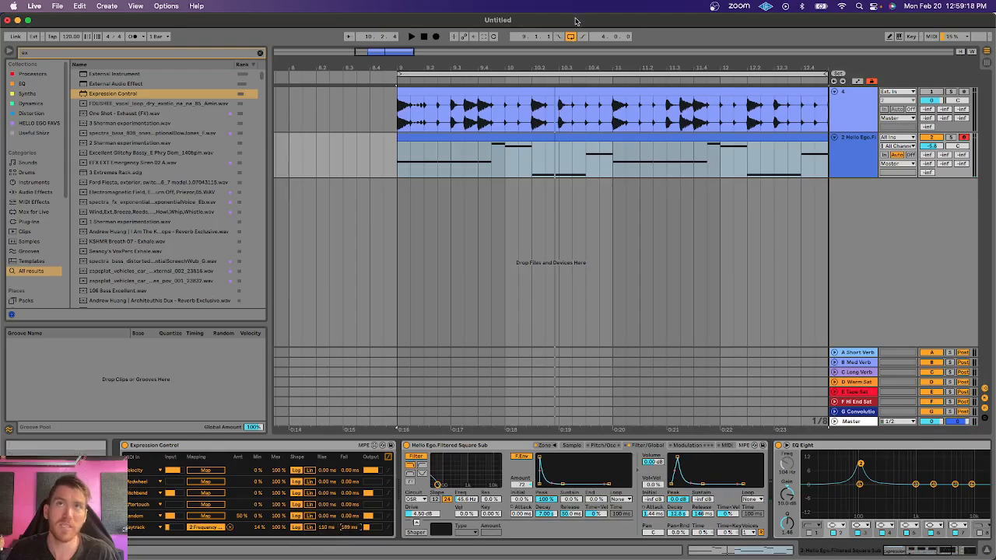
Lengthen all notes in the bass MIDI clip slightly so neighbouring notes overlap, and play the clip with its devices shown
double_click(498, 142)
left_click(484, 426)
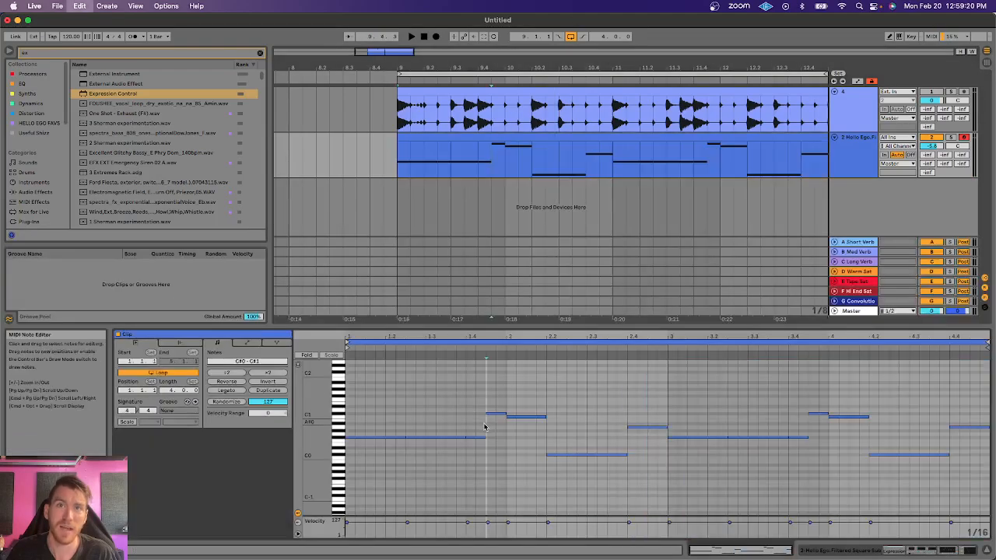
key("super+a")
left_click_drag(487, 436, 490, 436)
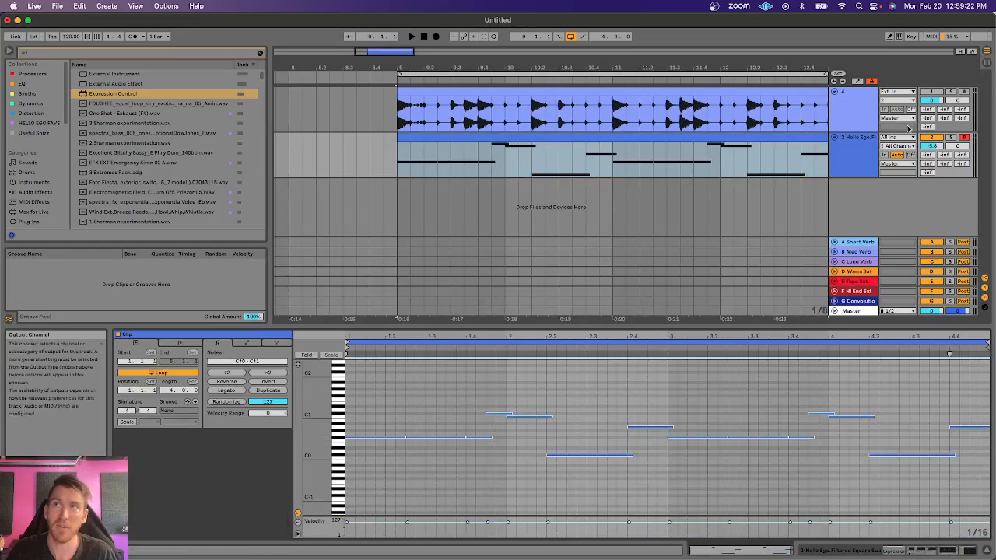
key("shift+Tab")
key("space")
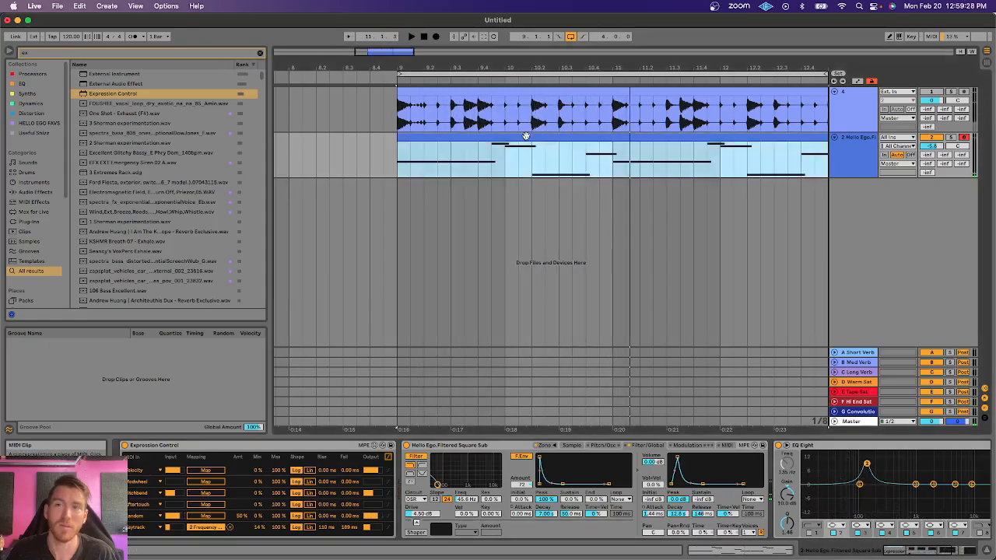
Shorten the first C1 note in the bass clip so it ends where the following low note starts
double_click(528, 139)
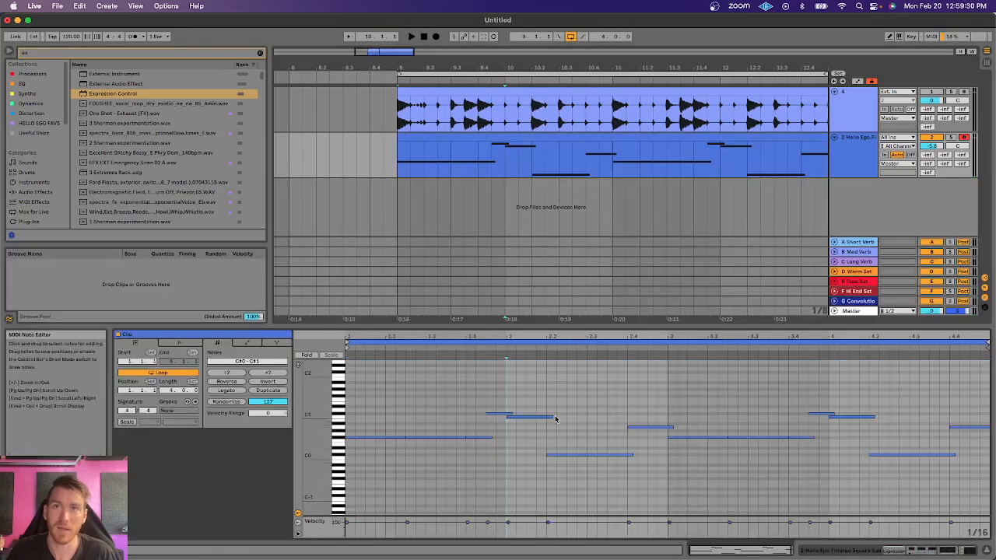
left_click(510, 413)
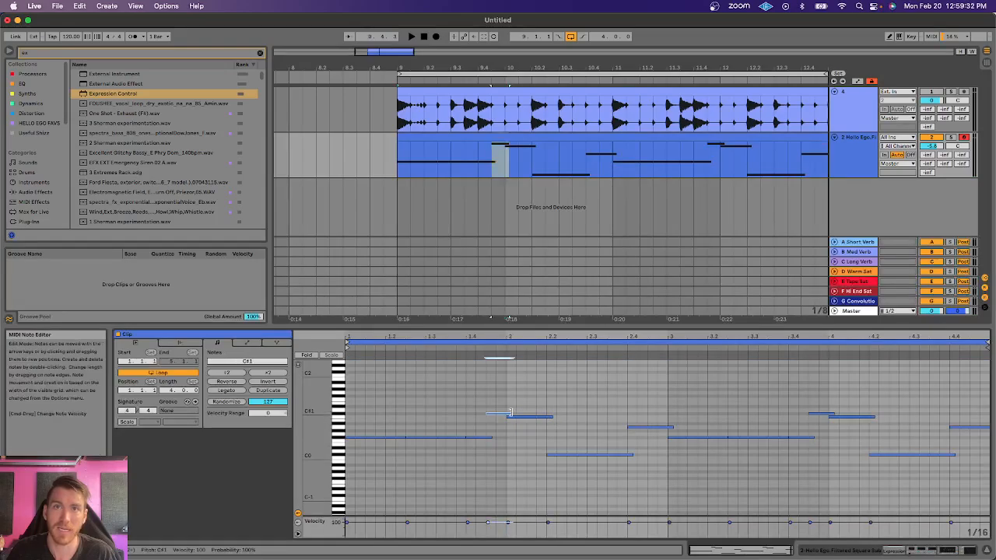
left_click(550, 418)
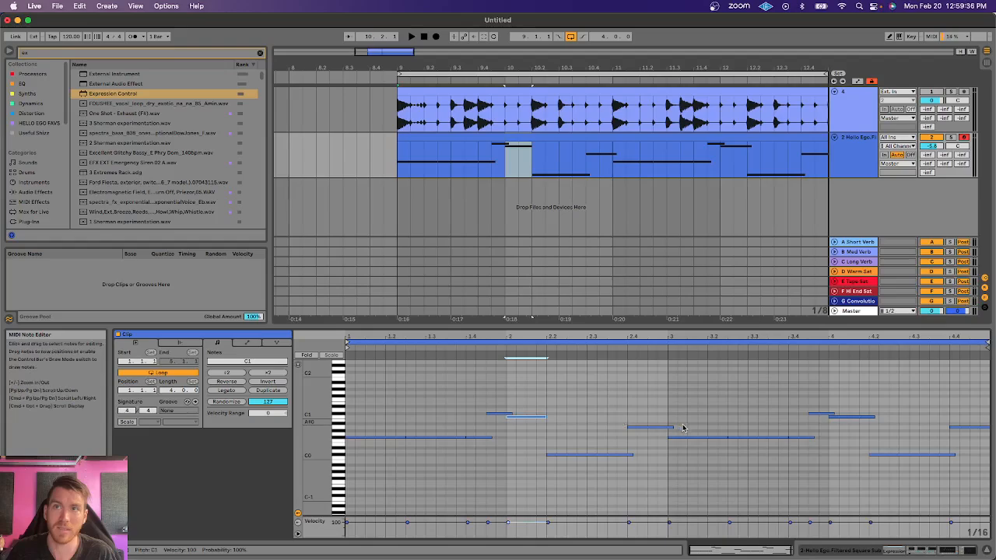
Set the Keytrack mapping's smoothing to 70.9 ms Rise and 63.0 ms Fall while playing the bass line
key("space")
double_click(861, 156)
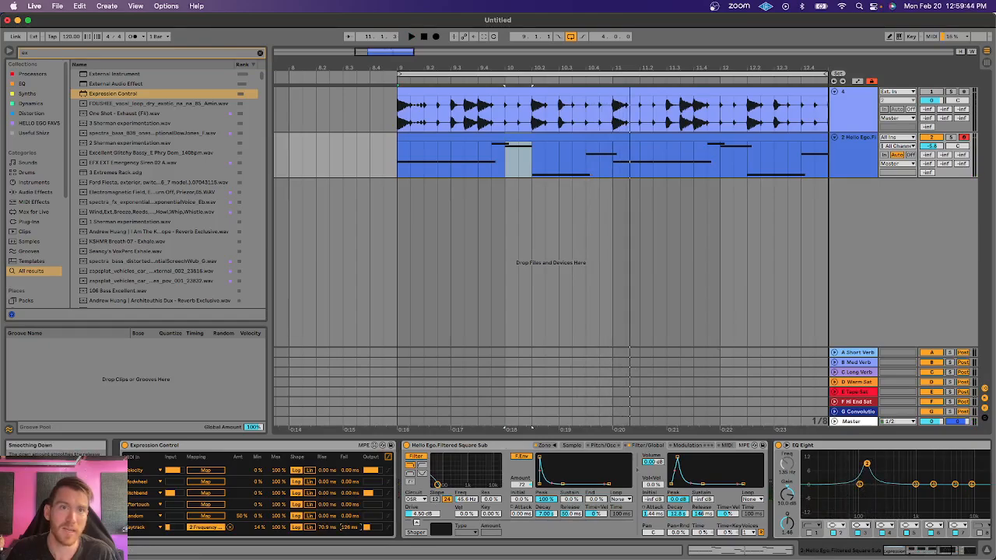
key("space")
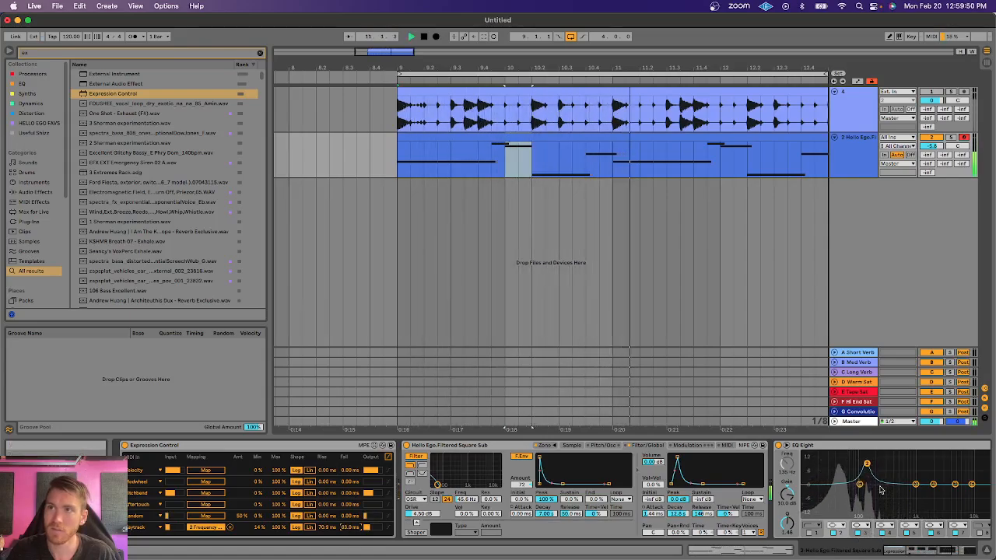
Inspect the overlapping notes in the bass MIDI clip, and return to the bass track's devices
left_click(585, 140)
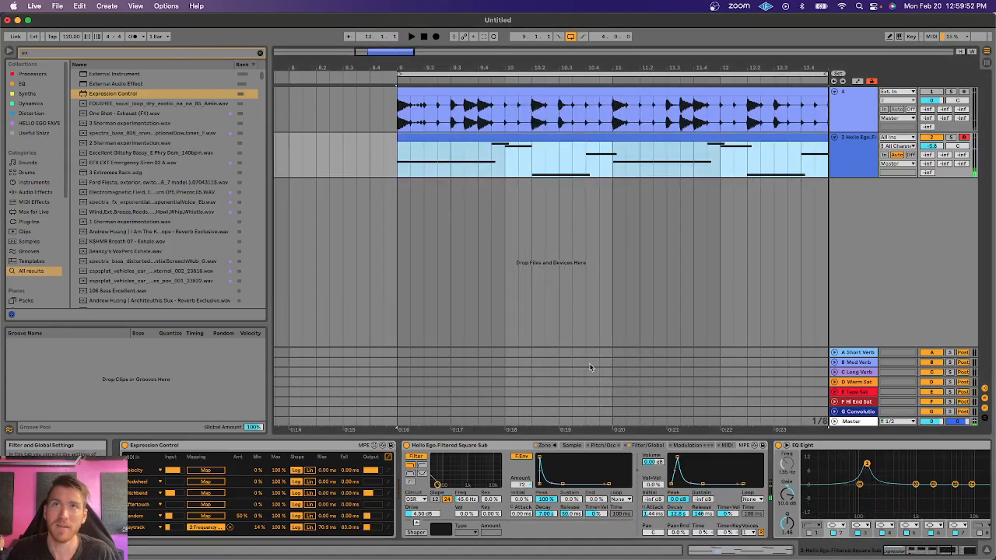
double_click(523, 139)
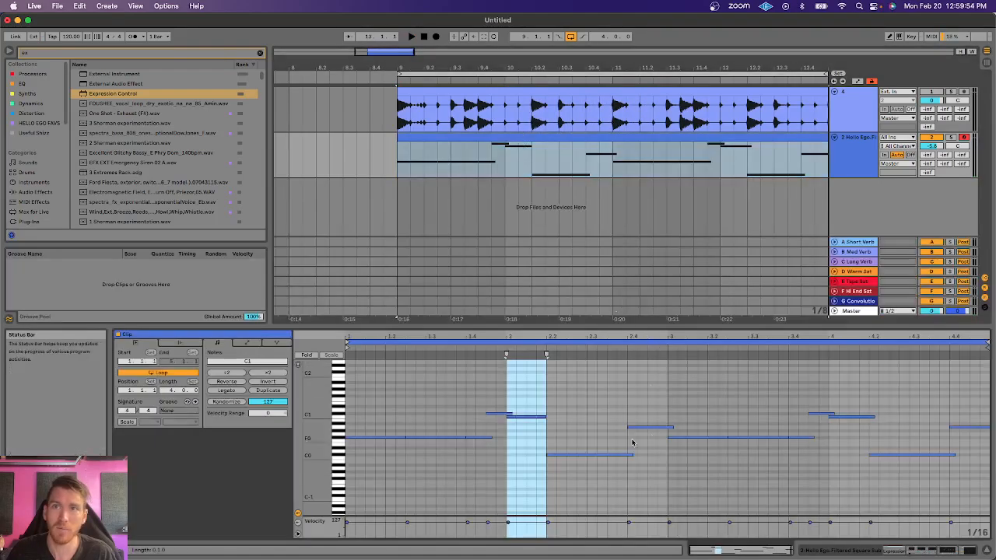
left_click(850, 158)
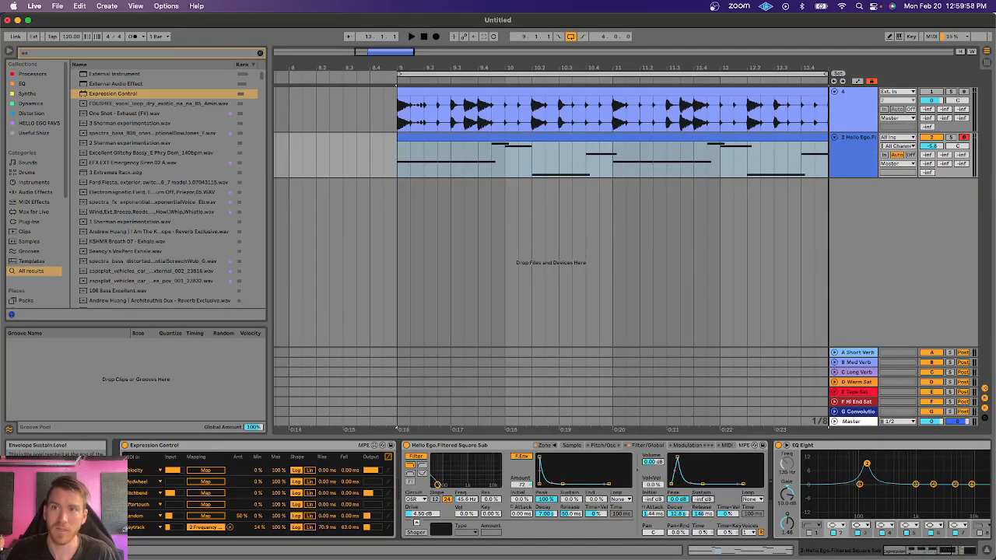
Raise the sub instrument's filter frequency to 507 Hz and volume sustain to 0.0 dB, disable its filter envelope, and select Expression Control
key("space")
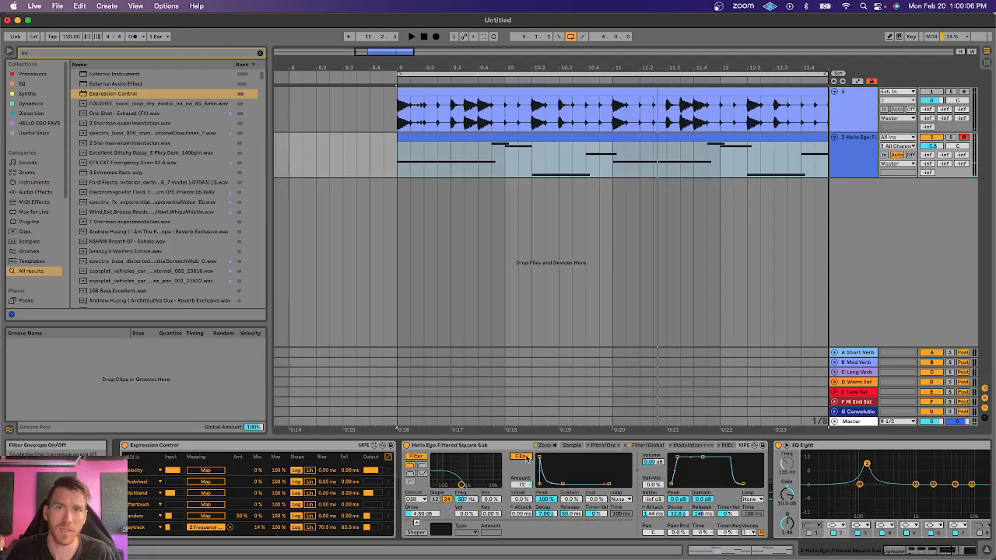
key("space")
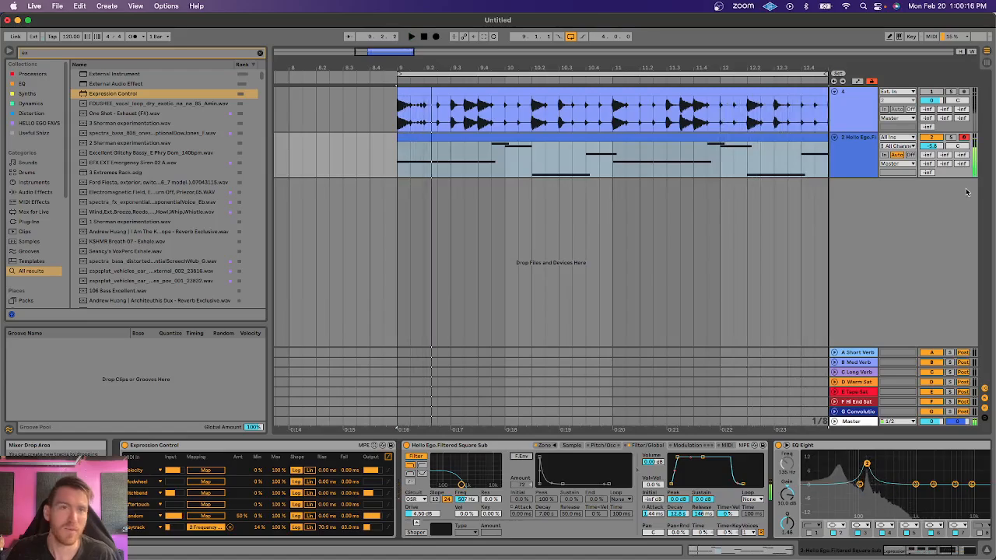
left_click(346, 445)
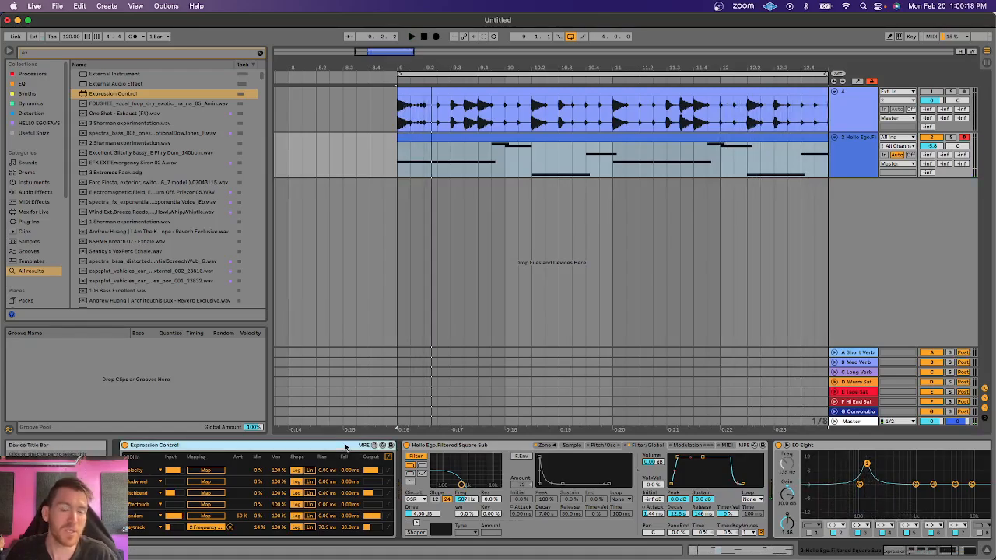